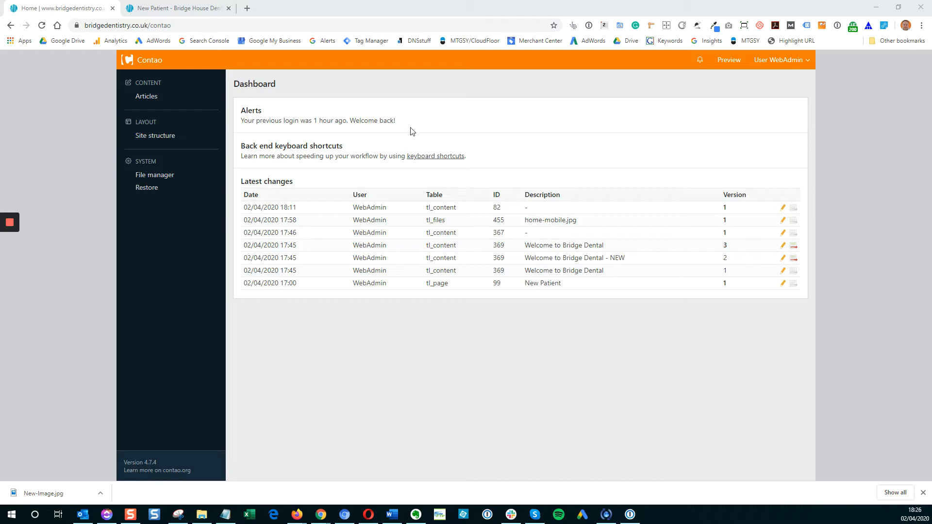
# Step: Switch to the live website and review the Gums page's header image, headings and text
pyautogui.click(169, 8)
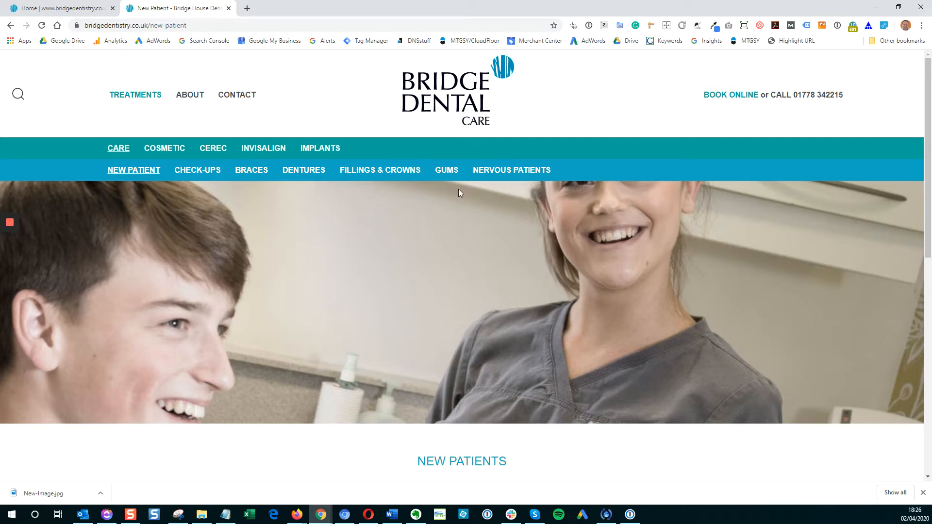
pyautogui.click(453, 175)
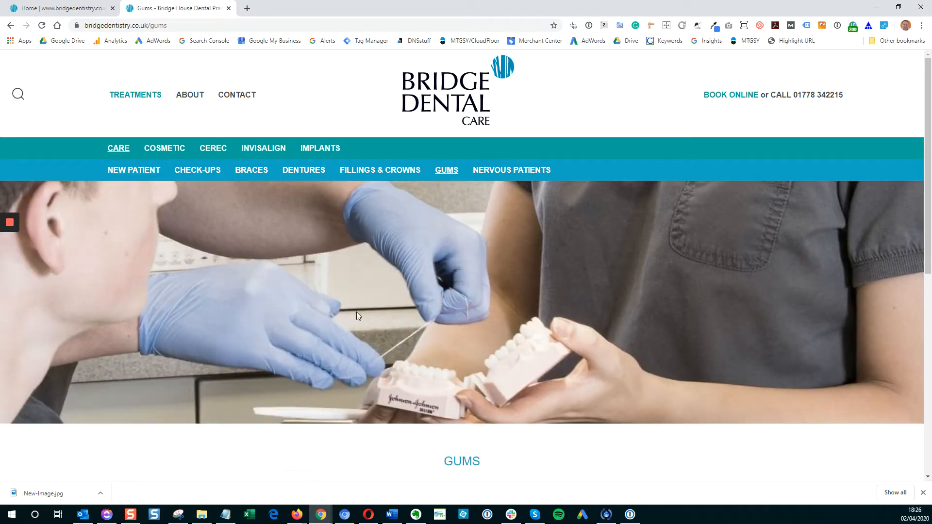
pyautogui.scroll(-7, 356, 313)
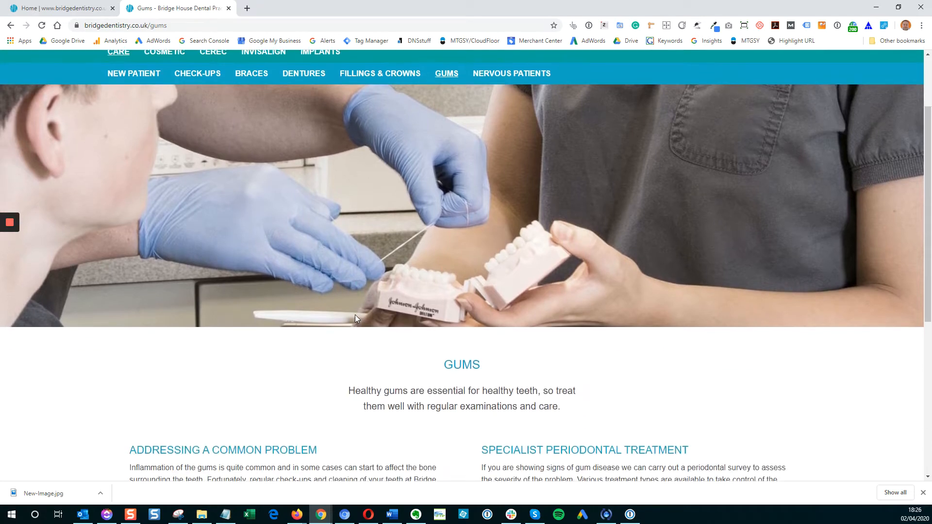
pyautogui.scroll(-1, 349, 341)
pyautogui.scroll(5, 346, 342)
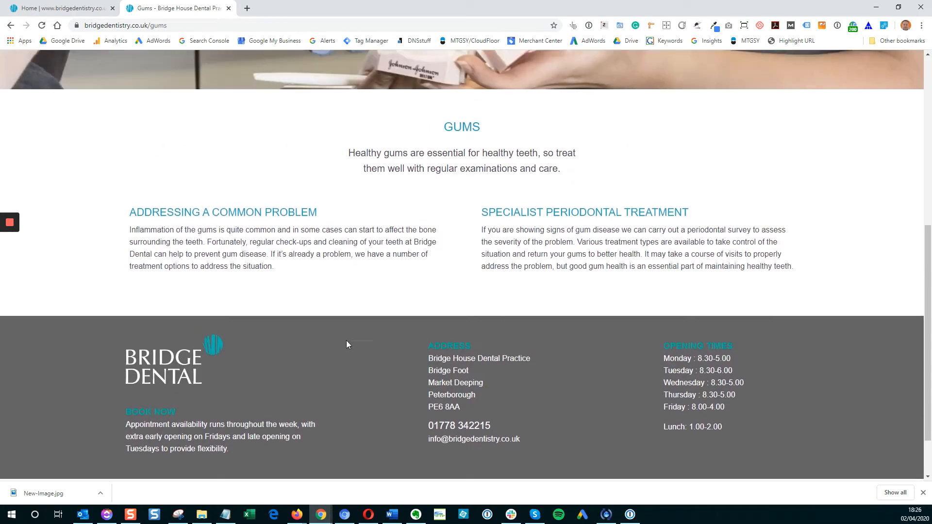
pyautogui.scroll(2, 340, 344)
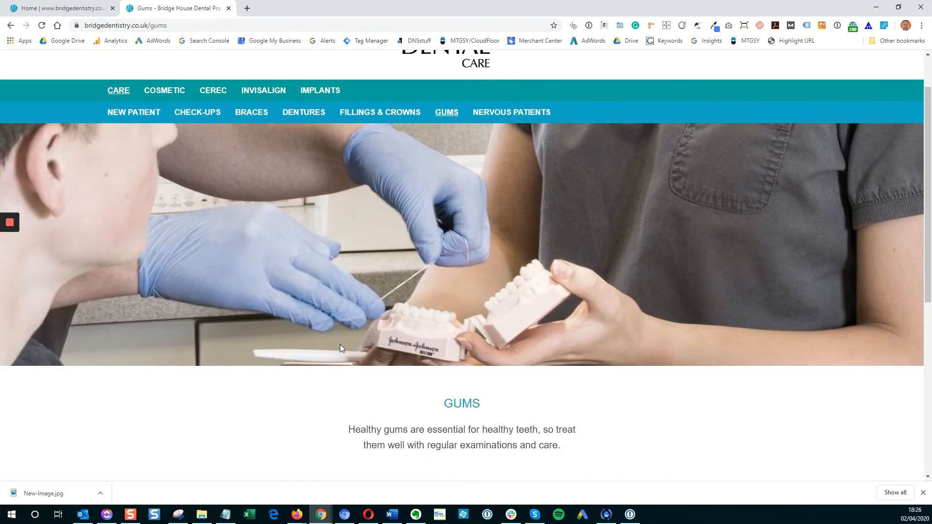
pyautogui.scroll(1, 340, 345)
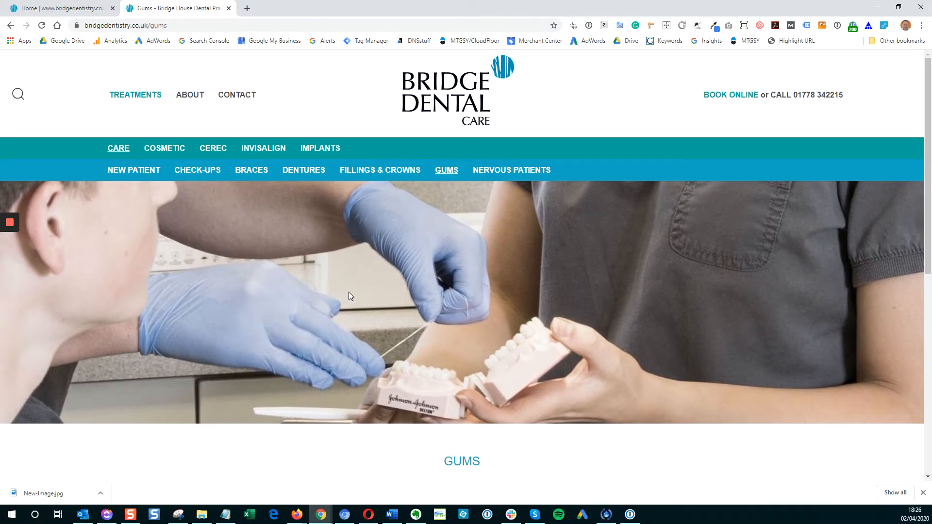
# Step: Open the site structure in the Contao back end and expand Treatments and Care to list their subpages
pyautogui.click(73, 8)
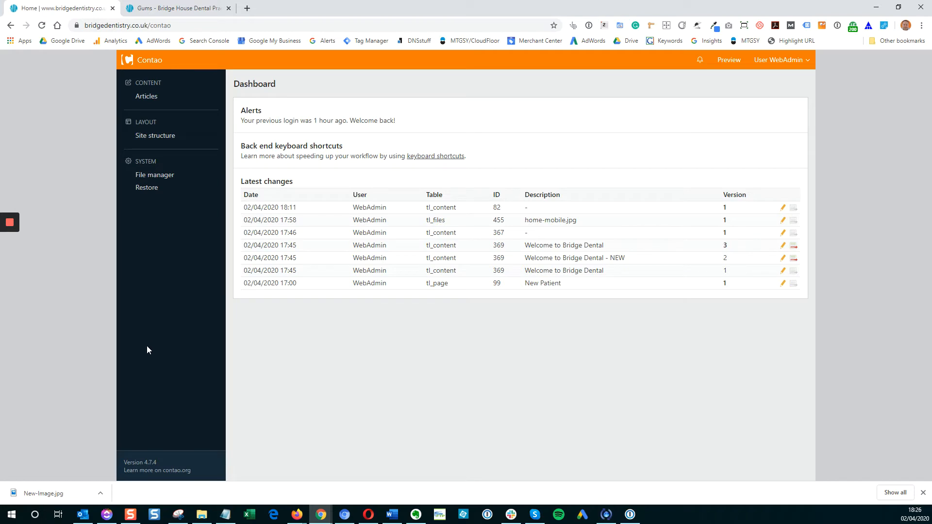
pyautogui.click(151, 138)
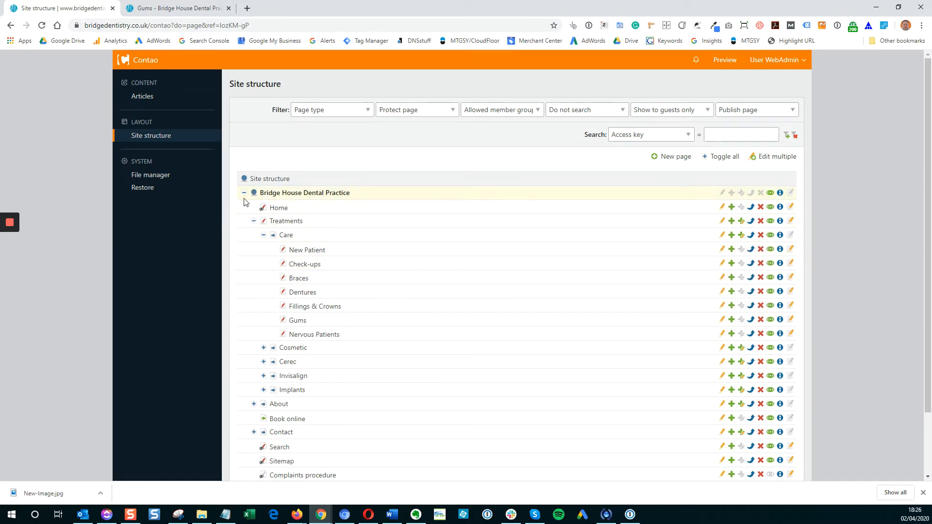
pyautogui.click(261, 236)
pyautogui.click(253, 221)
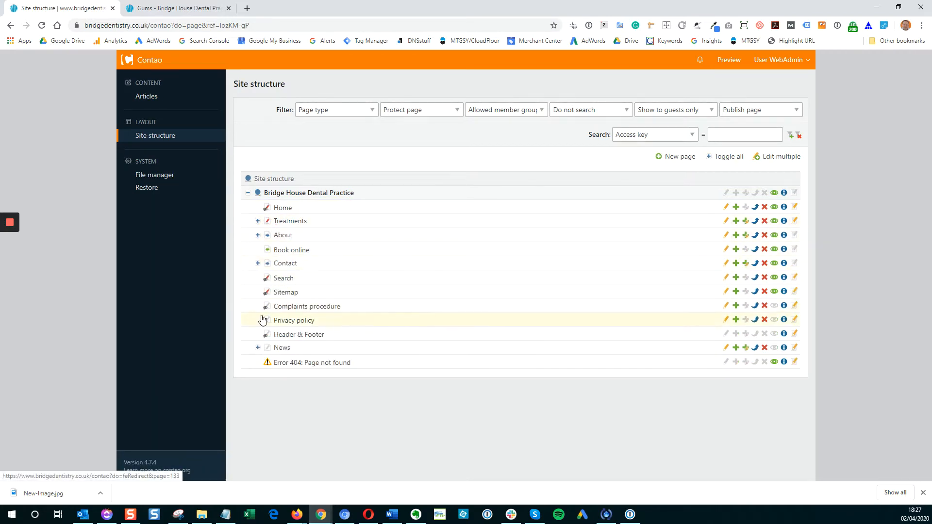
pyautogui.click(258, 222)
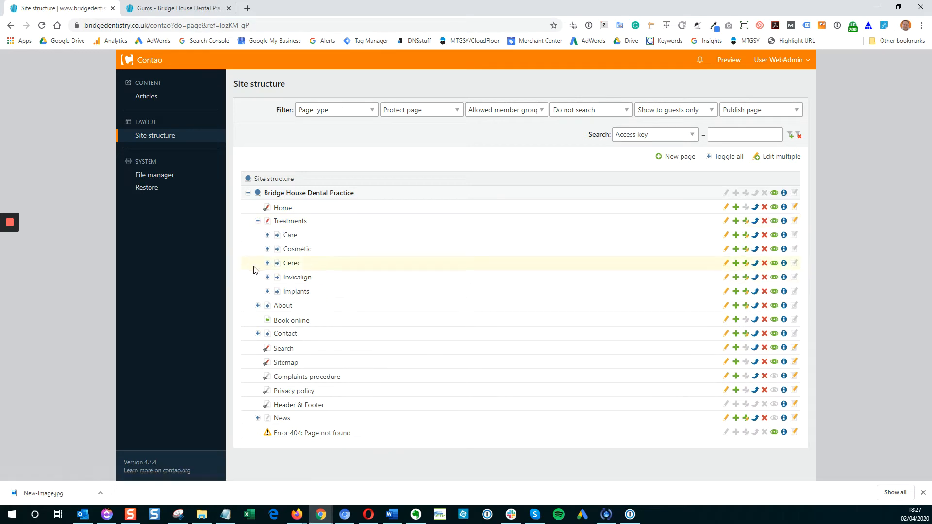
pyautogui.click(267, 235)
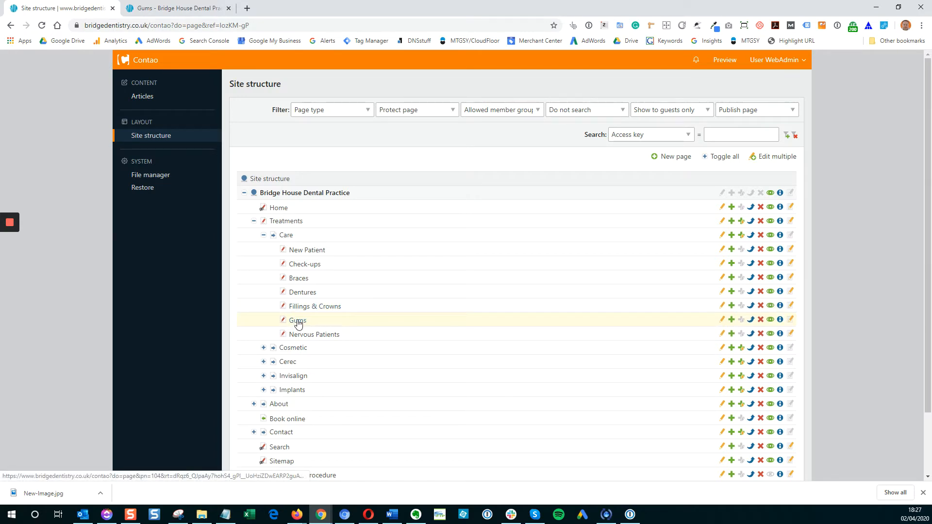
# Step: Duplicate the Gums page directly after itself, name the copy Gum Cleaning and save it
pyautogui.click(732, 321)
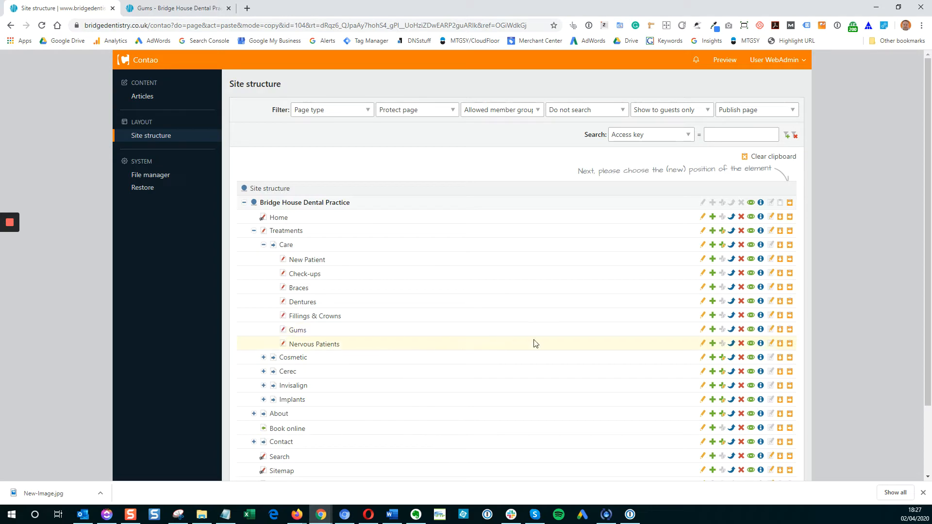
pyautogui.click(780, 332)
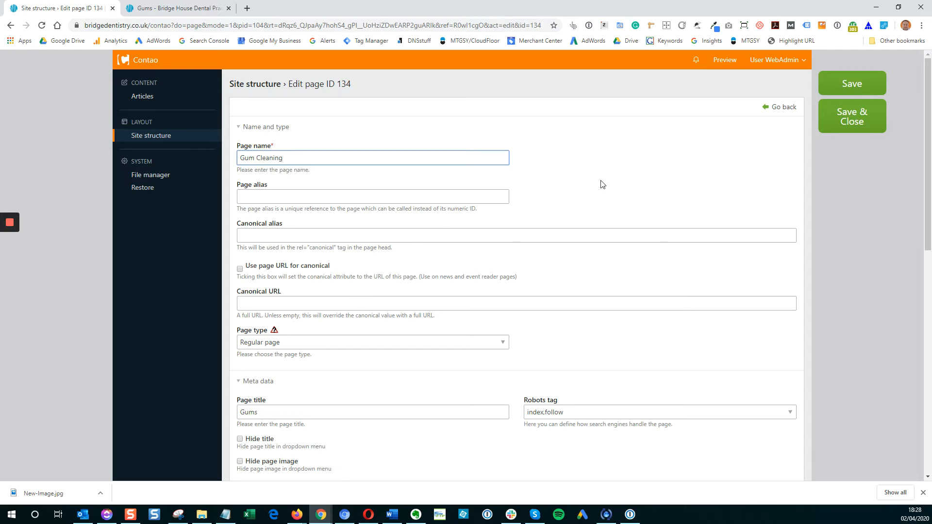
pyautogui.click(857, 125)
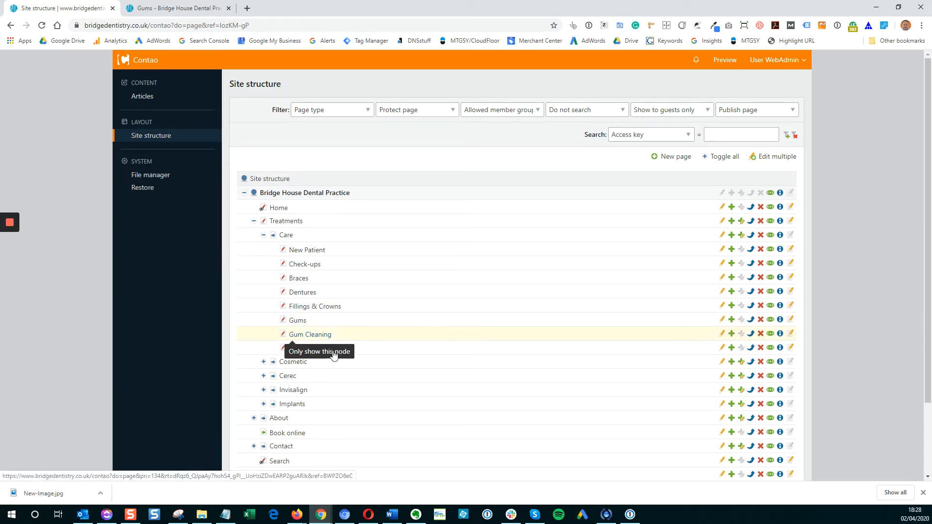
# Step: Publish the Header and Content articles of the Gum Cleaning page under Treatments > Care
pyautogui.click(138, 103)
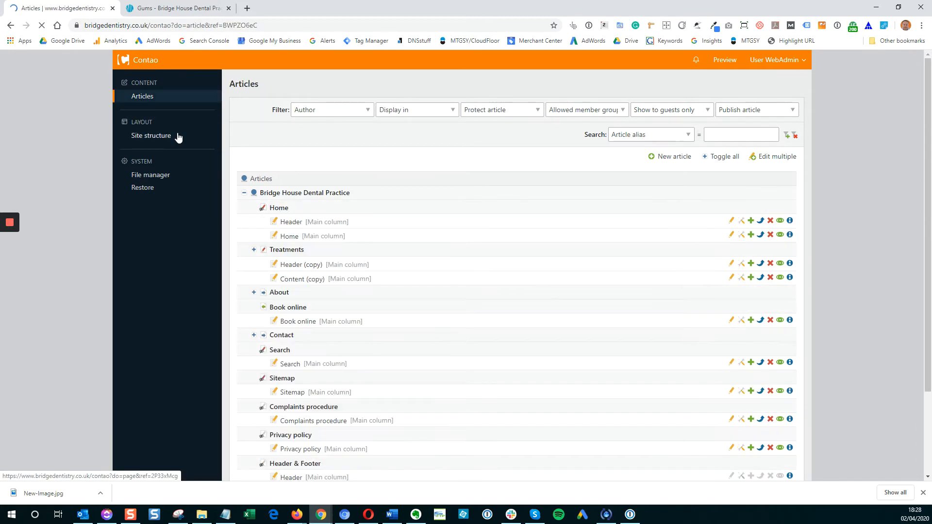
pyautogui.scroll(-2, 316, 277)
pyautogui.scroll(-1, 318, 284)
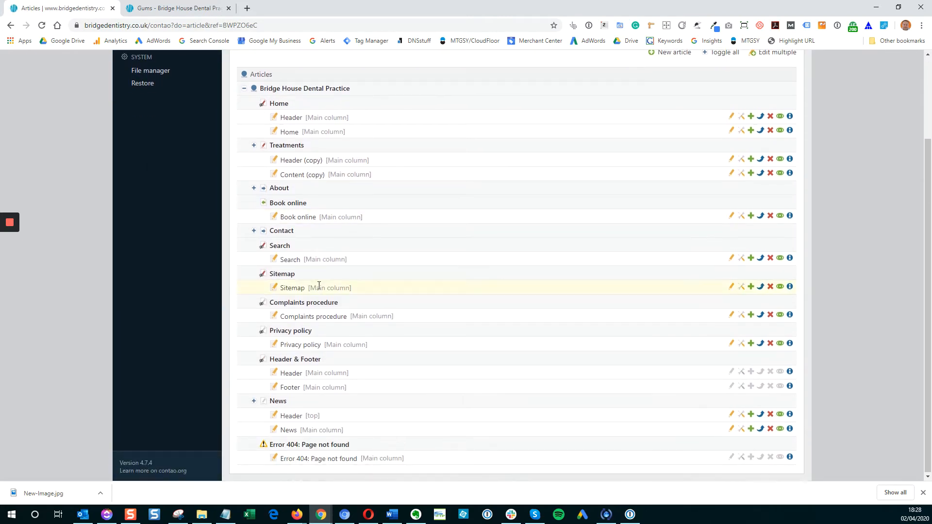
pyautogui.click(253, 146)
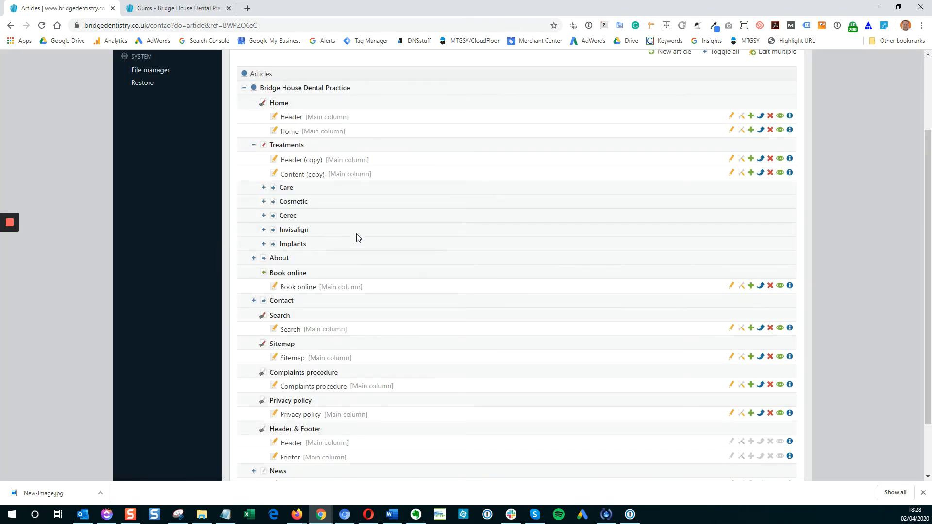
pyautogui.click(264, 188)
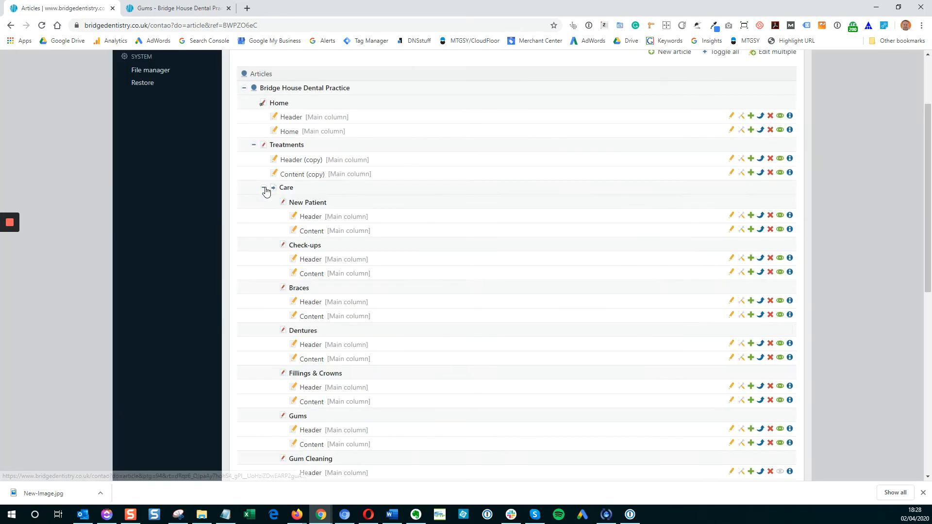
pyautogui.scroll(-2, 313, 305)
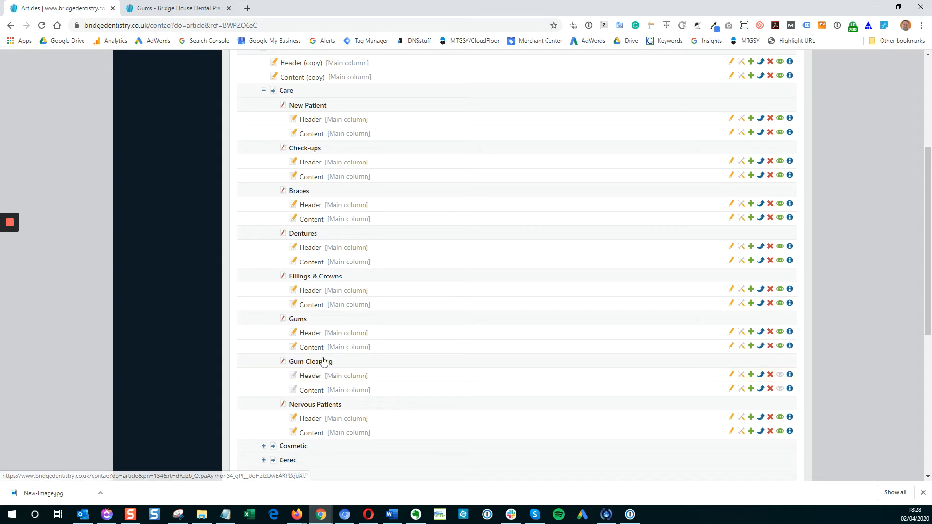
pyautogui.click(781, 375)
pyautogui.click(780, 389)
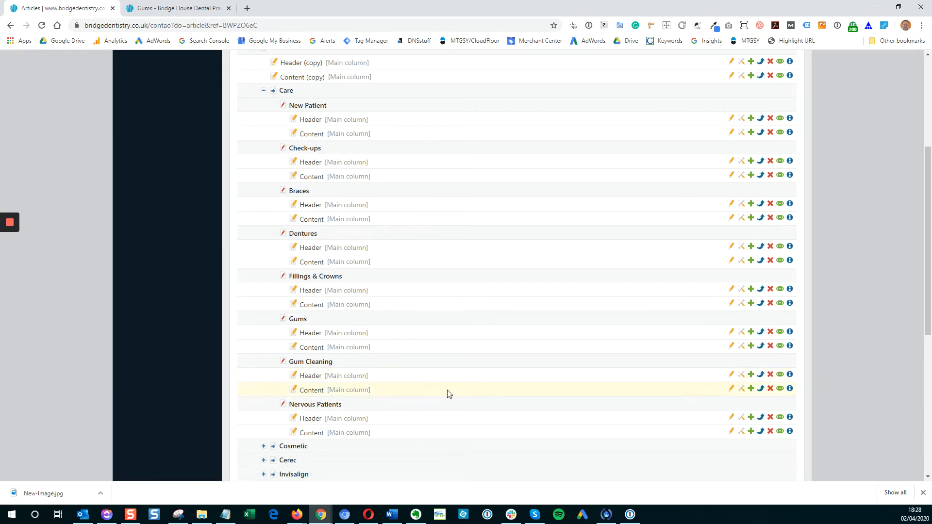
# Step: In the Gum Cleaning content article, set the first text element's headline to "Cleaning Gums", replace the paragraph's opening word with "Clean" and save
pyautogui.click(732, 390)
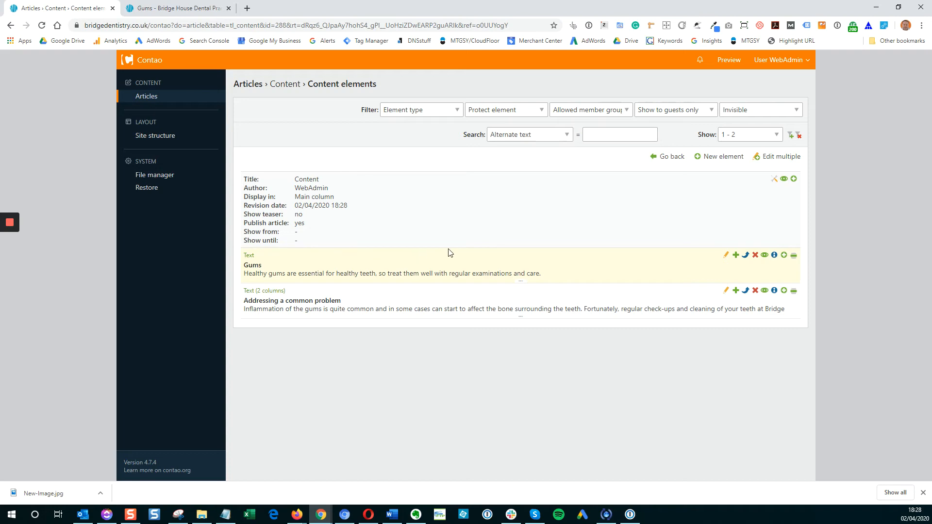
pyautogui.click(727, 259)
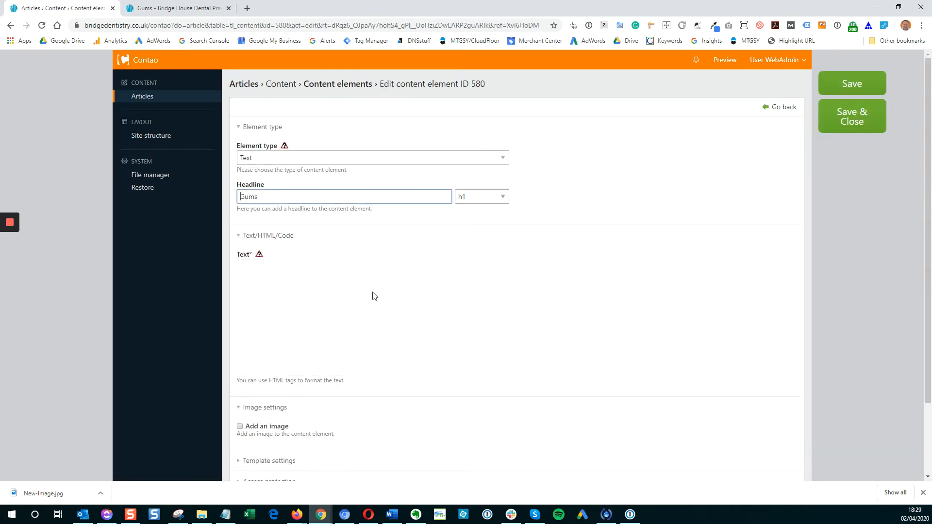
pyautogui.doubleClick(258, 197)
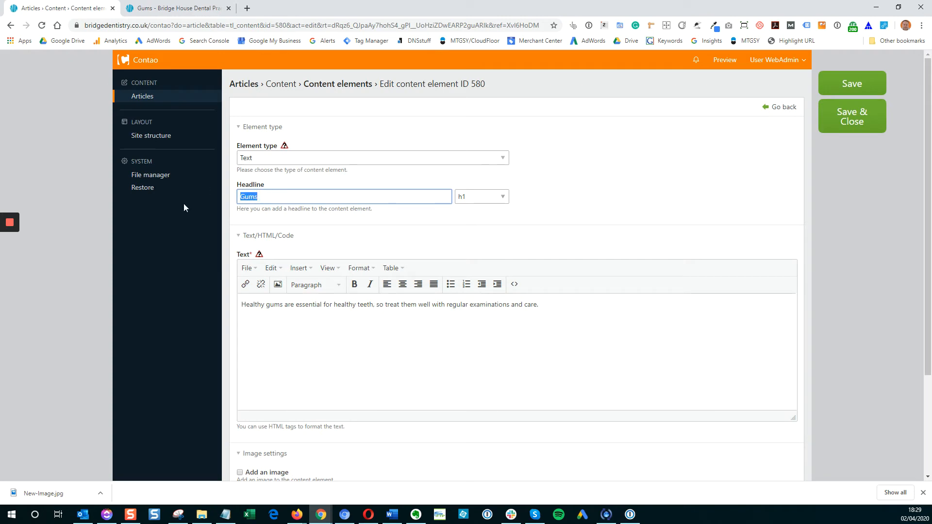
pyautogui.write('Clke')
pyautogui.press('BackSpace')
pyautogui.press('BackSpace')
pyautogui.write('eaning Gums')
pyautogui.moveTo(266, 304); pyautogui.dragTo(220, 307)
pyautogui.write('Clean')
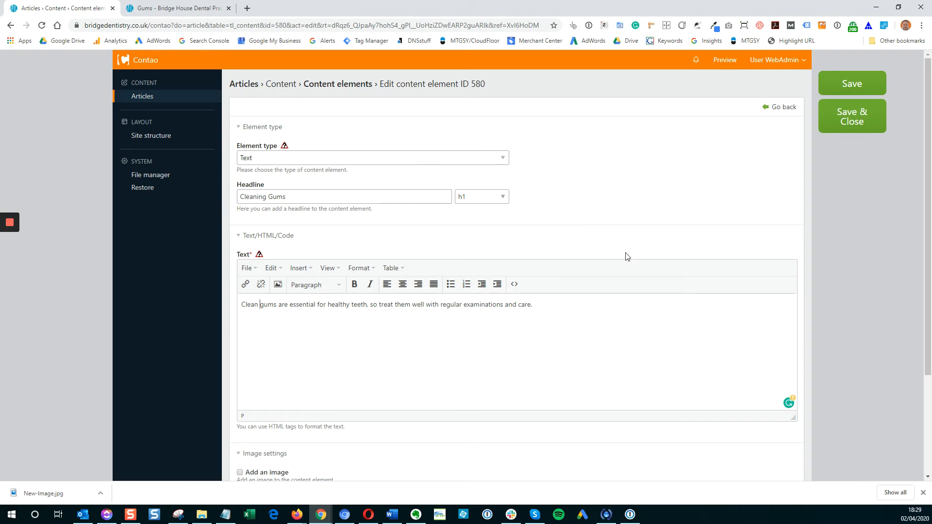
pyautogui.click(867, 121)
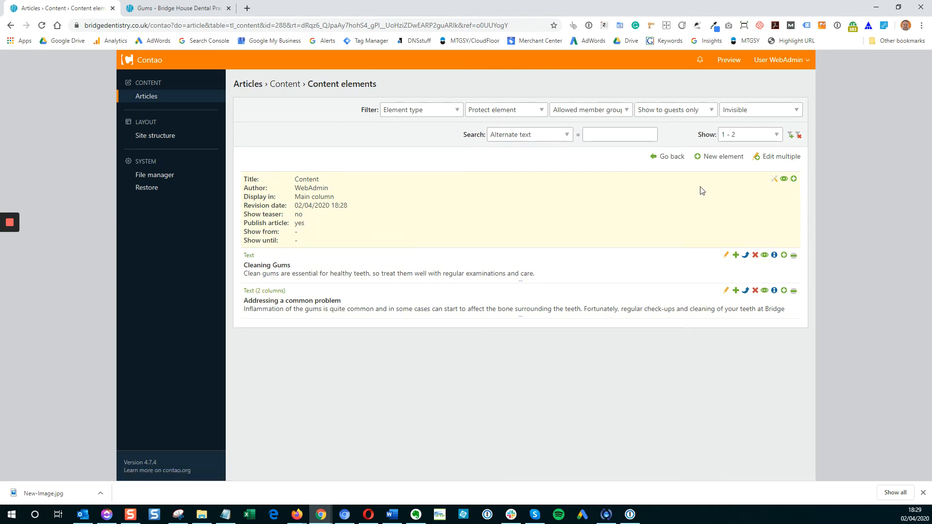
# Step: Inspect the source file choices for the responsive image in Gum Cleaning's Header article and leave without changing it
pyautogui.click(678, 158)
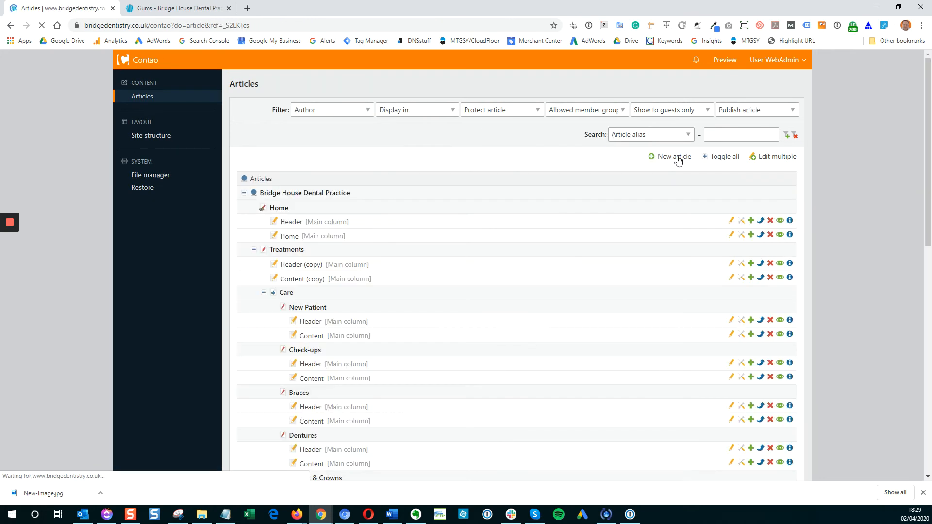
pyautogui.scroll(-5, 357, 404)
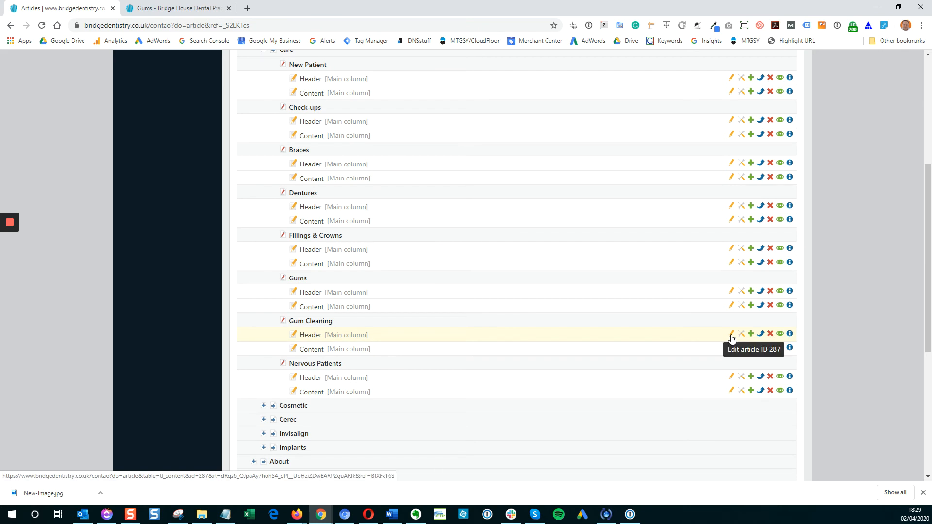
pyautogui.click(732, 335)
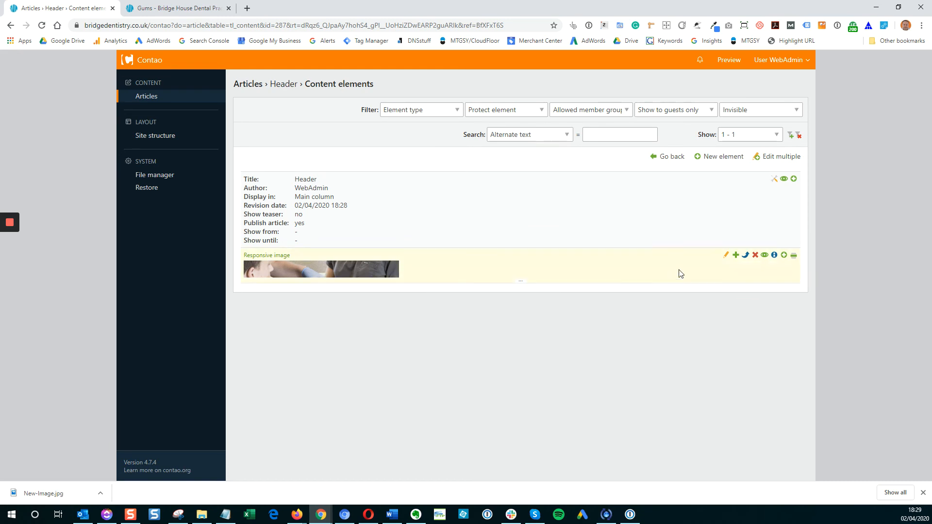
pyautogui.click(726, 257)
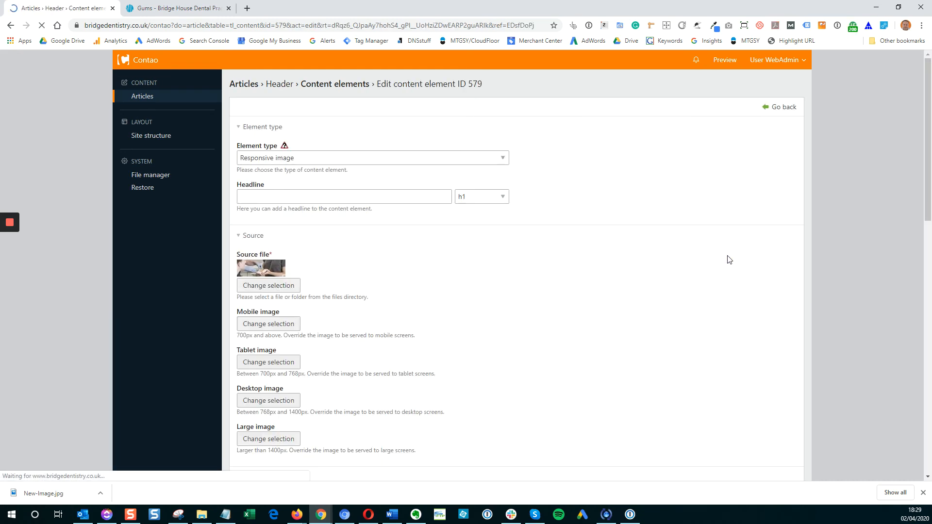
pyautogui.click(248, 290)
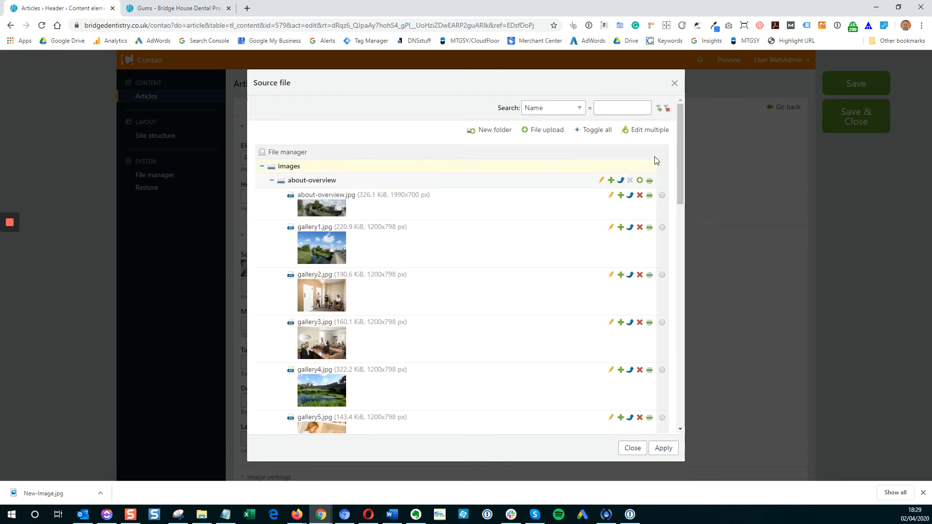
pyautogui.click(673, 83)
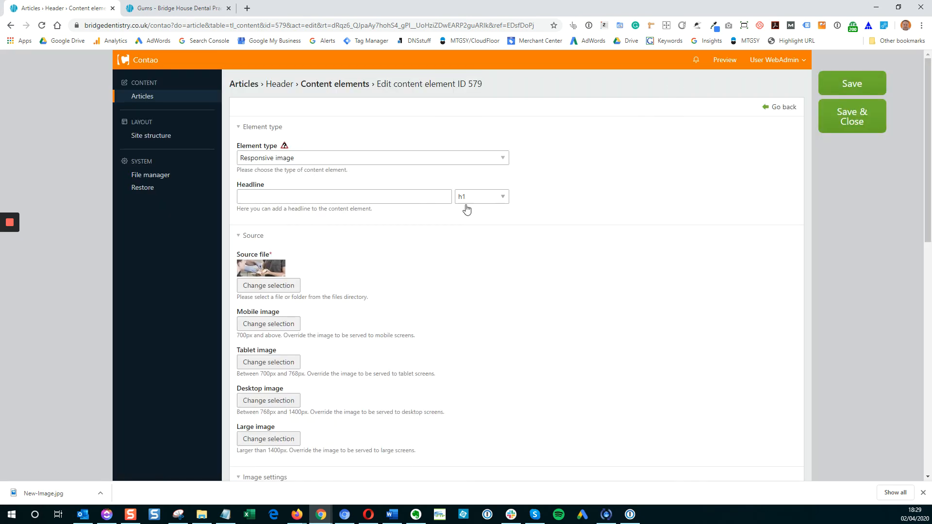
pyautogui.click(776, 110)
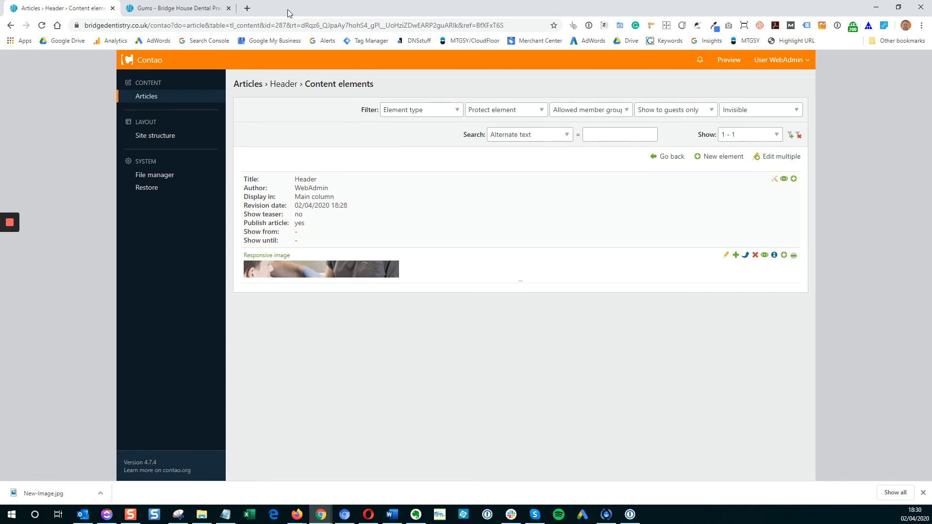
# Step: Reload the live website and check the Gum Cleaning page's navigation entry, headline and text
pyautogui.click(183, 9)
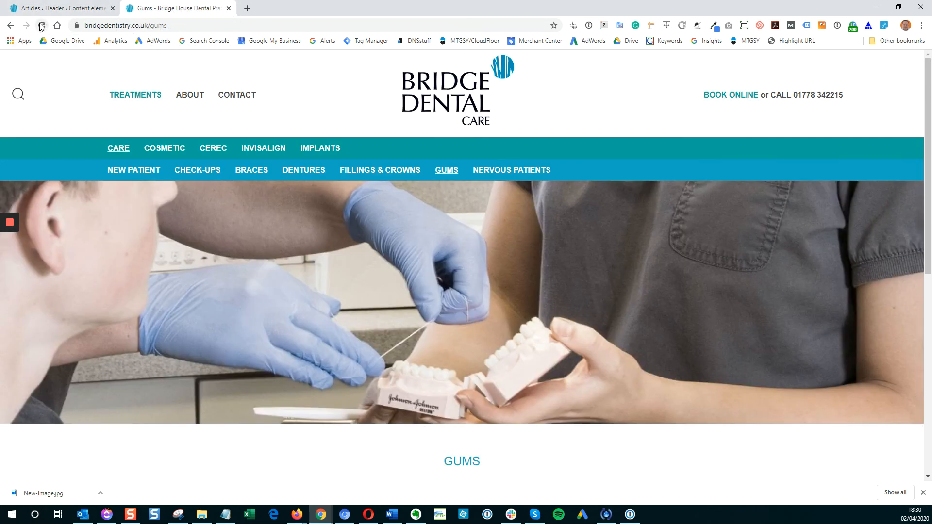
pyautogui.click(41, 25)
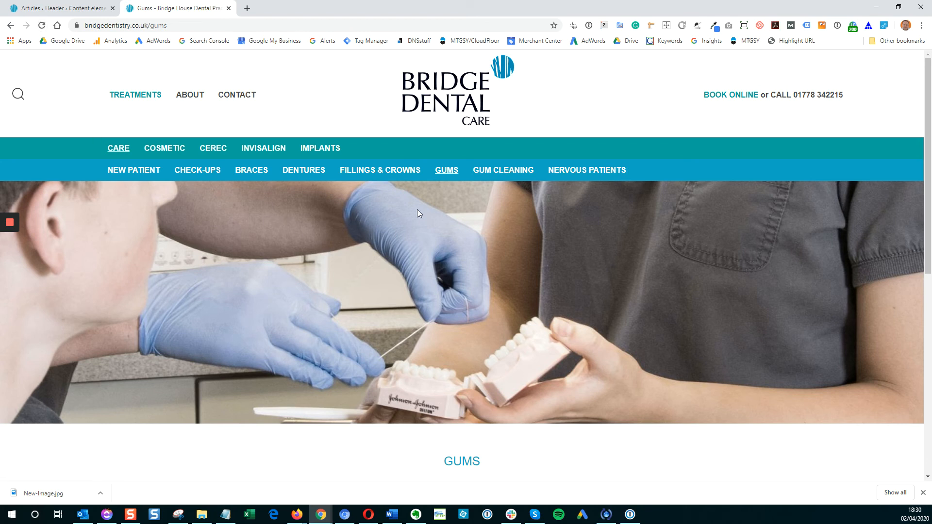
pyautogui.click(507, 173)
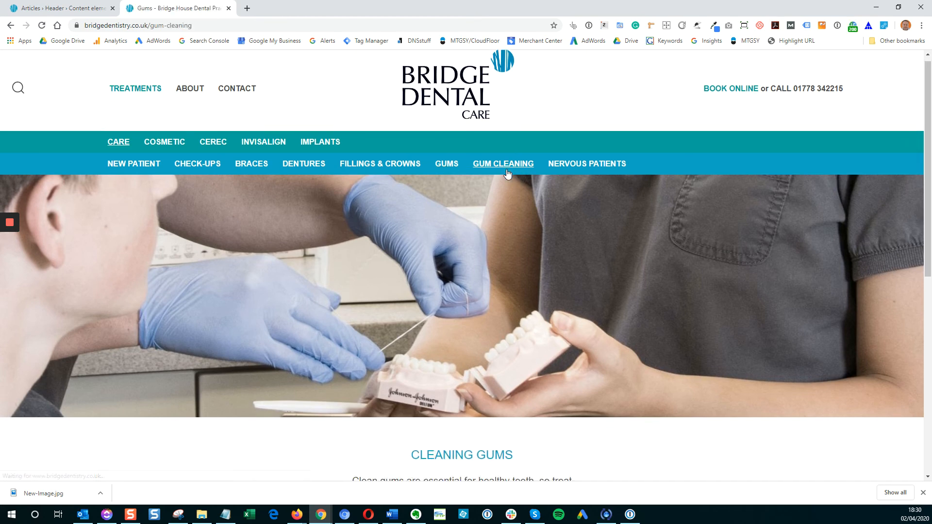
pyautogui.scroll(-3, 506, 171)
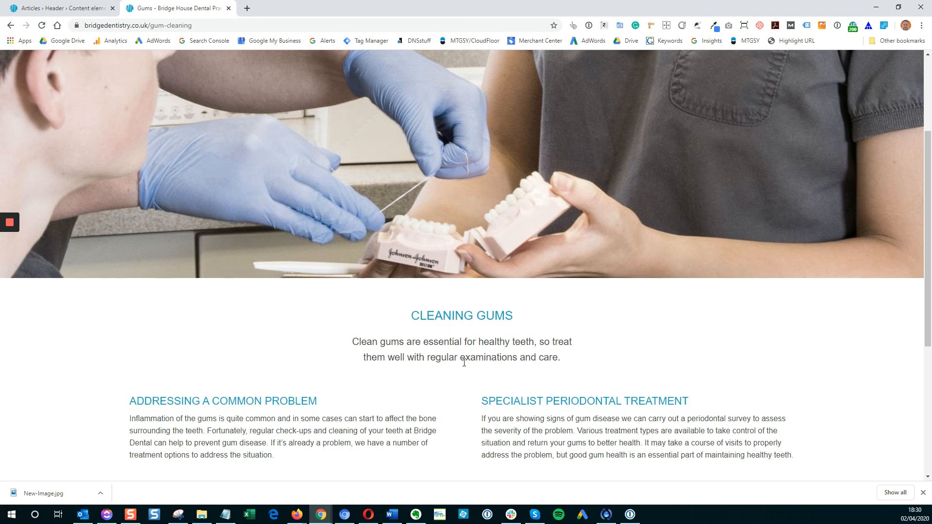
pyautogui.scroll(1, 530, 355)
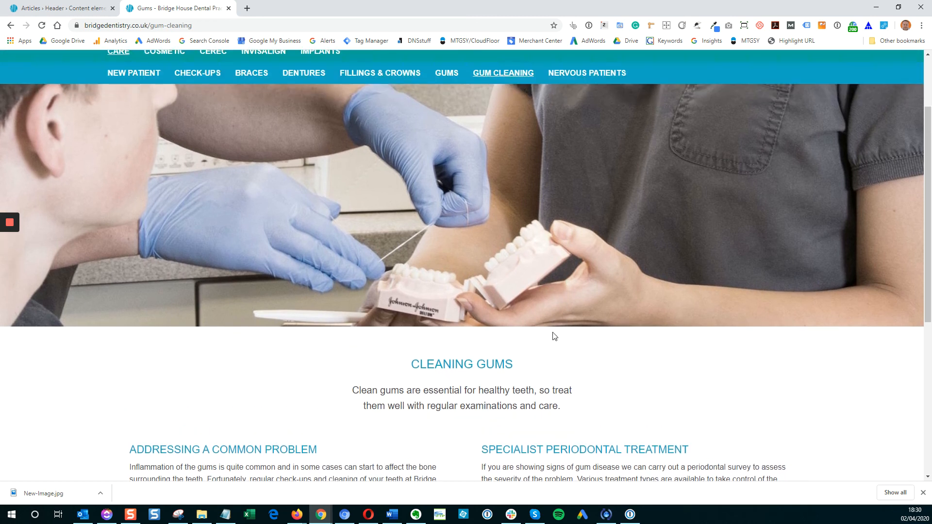